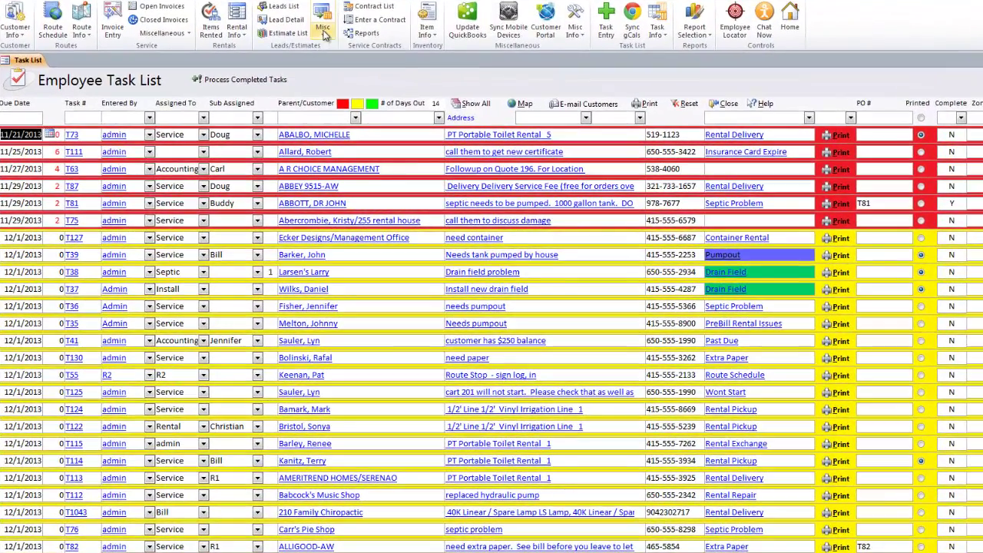
Prepare a new quote for the chosen customer and set its Quote Type to Repair
click(323, 31)
click(343, 49)
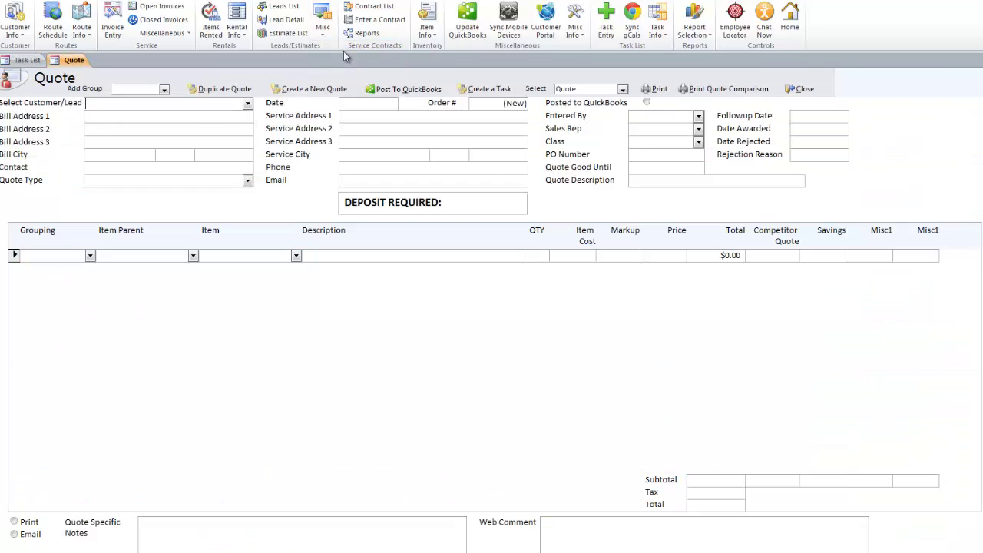
click(248, 104)
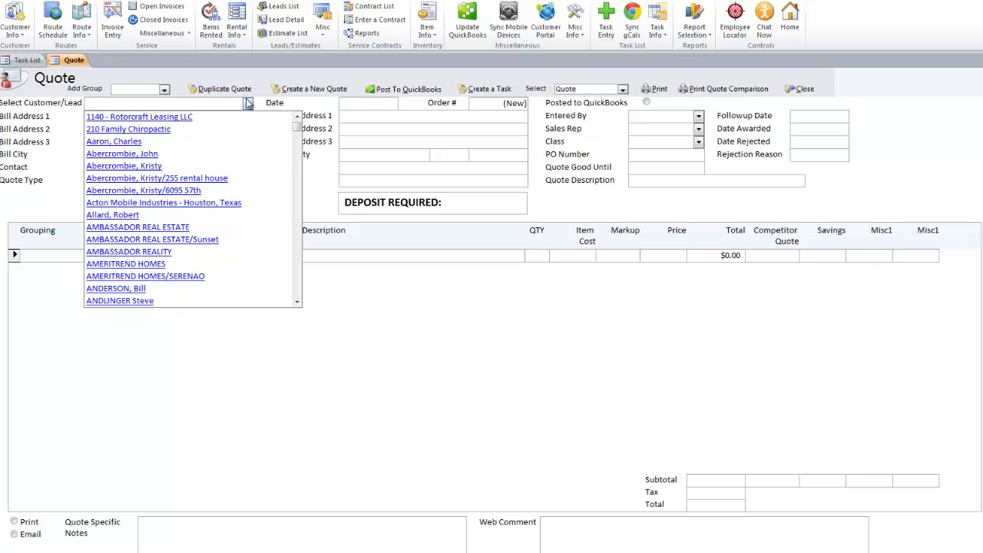
click(230, 215)
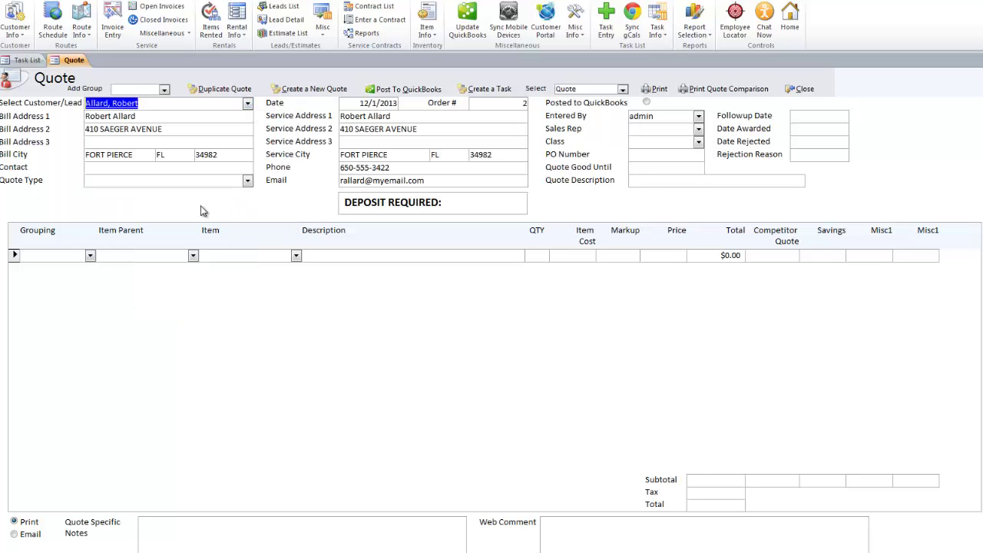
click(247, 181)
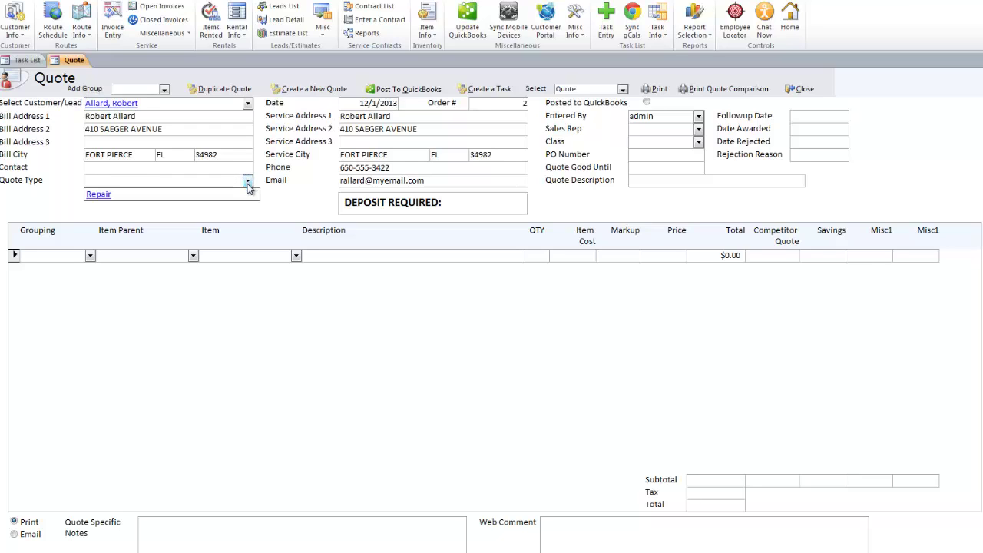
click(102, 194)
double_click(99, 181)
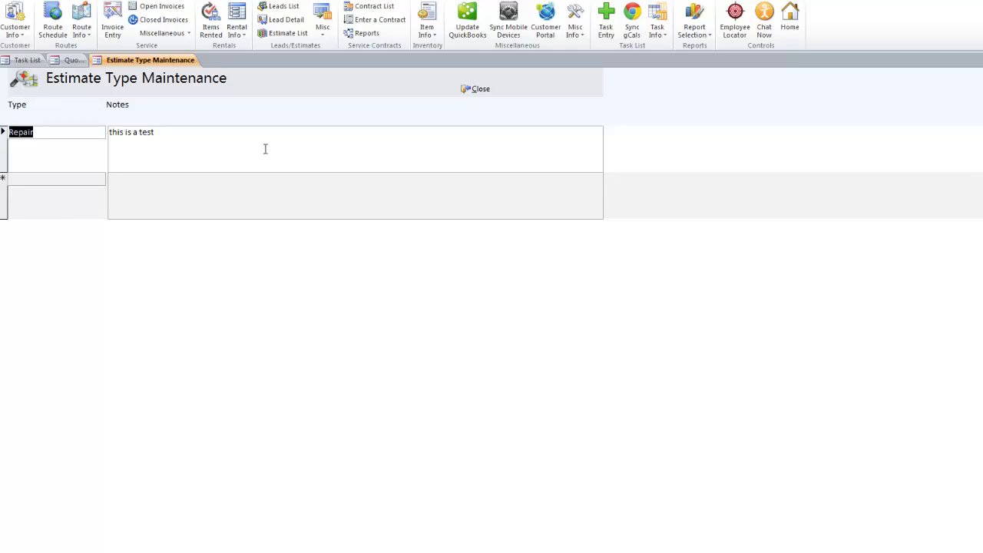
click(202, 162)
click(481, 89)
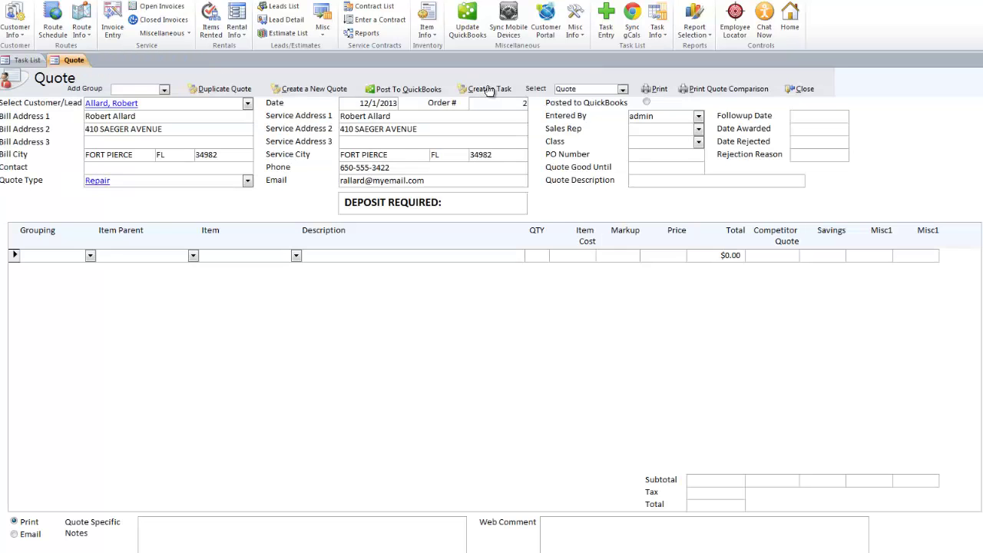
Set the quote's Sales Rep to PM
click(698, 129)
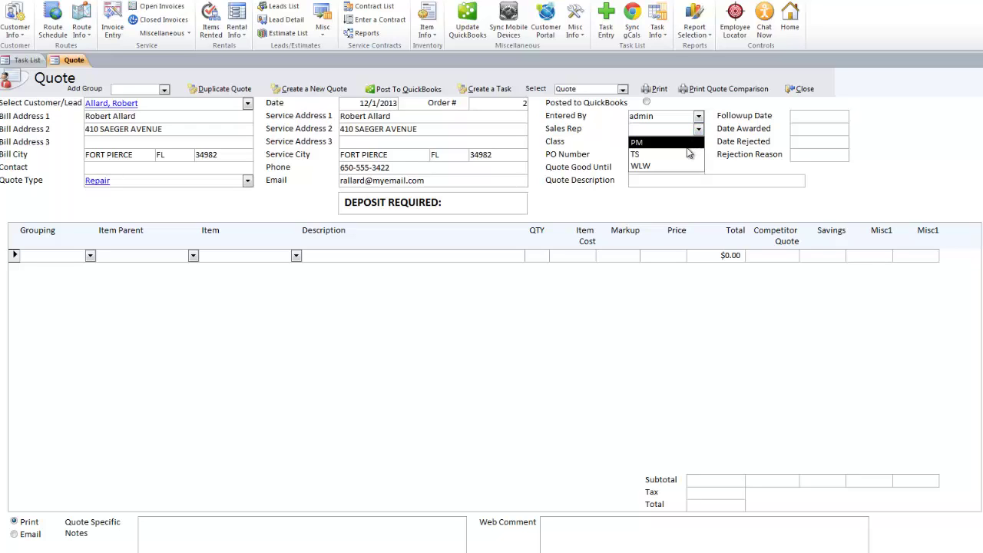
click(676, 140)
click(658, 140)
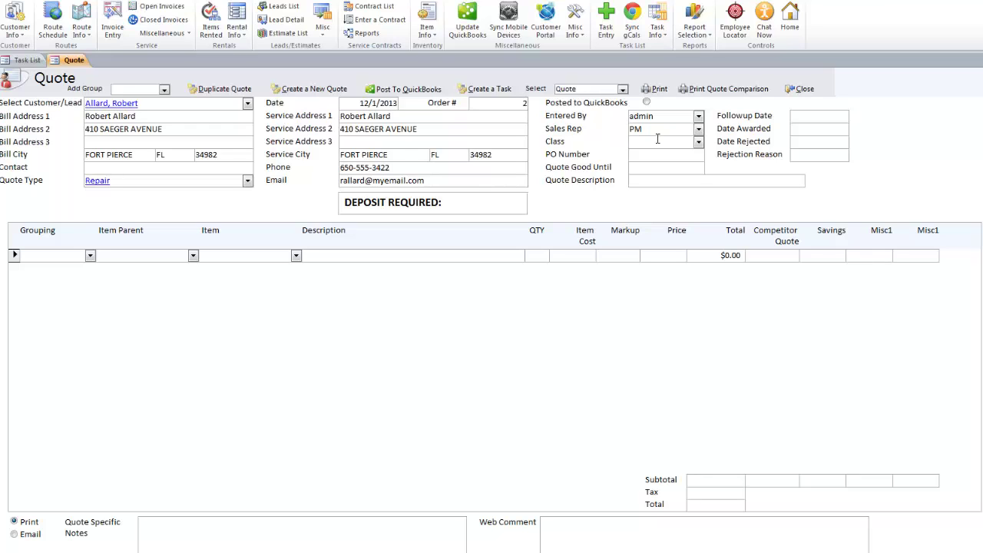
Add Paint, Monument Grey and 1.5' Repair Fitting lines, appending 'this is a test' to the fitting's description
click(296, 256)
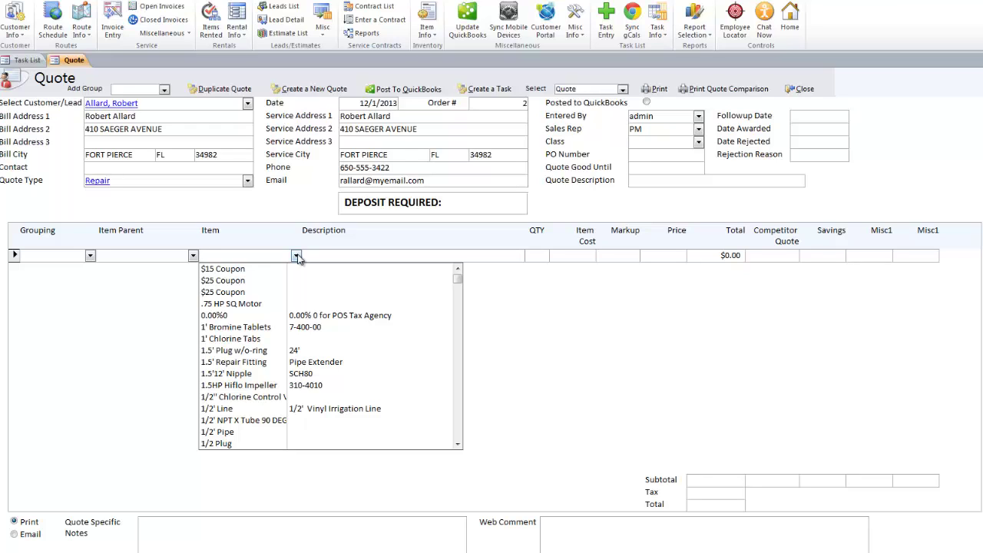
text(paint Coping)
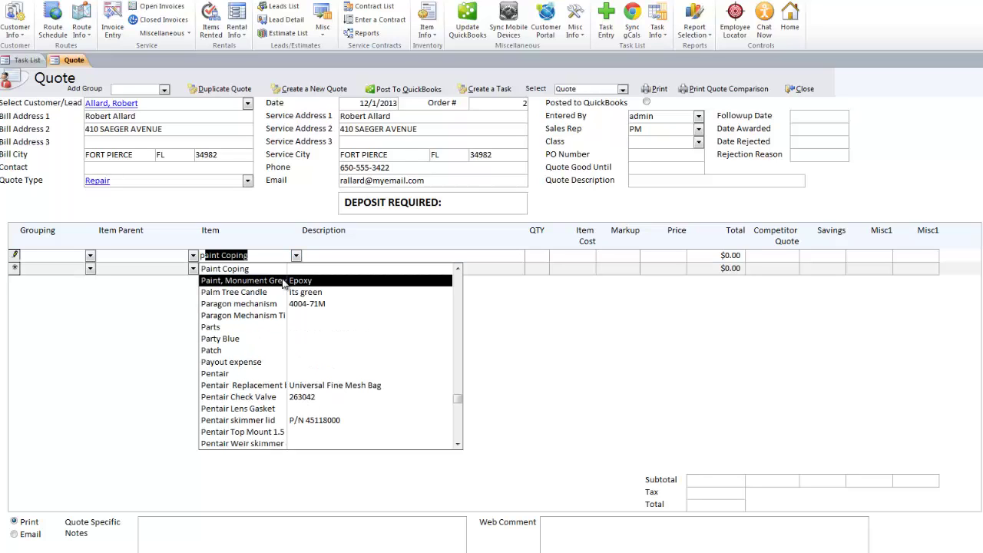
click(279, 281)
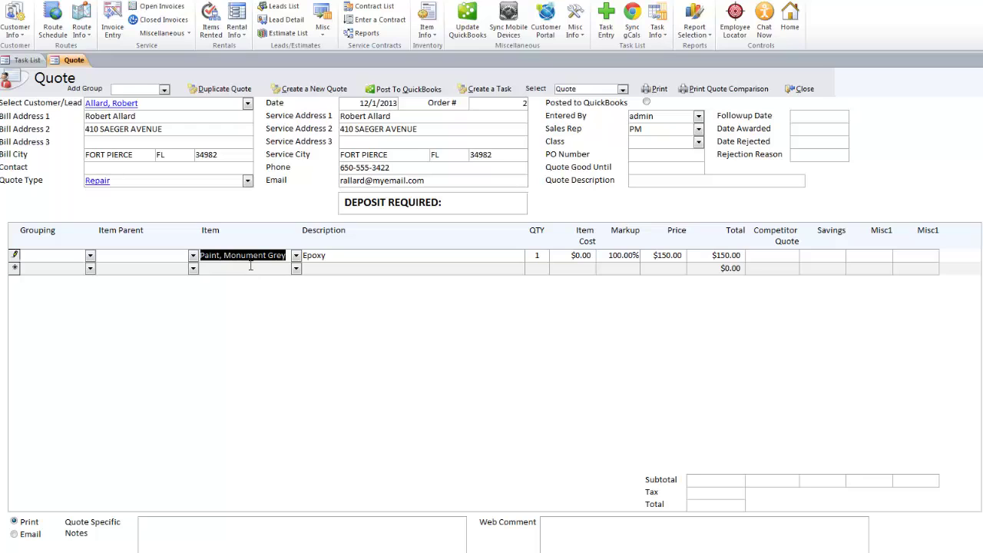
click(251, 268)
click(296, 268)
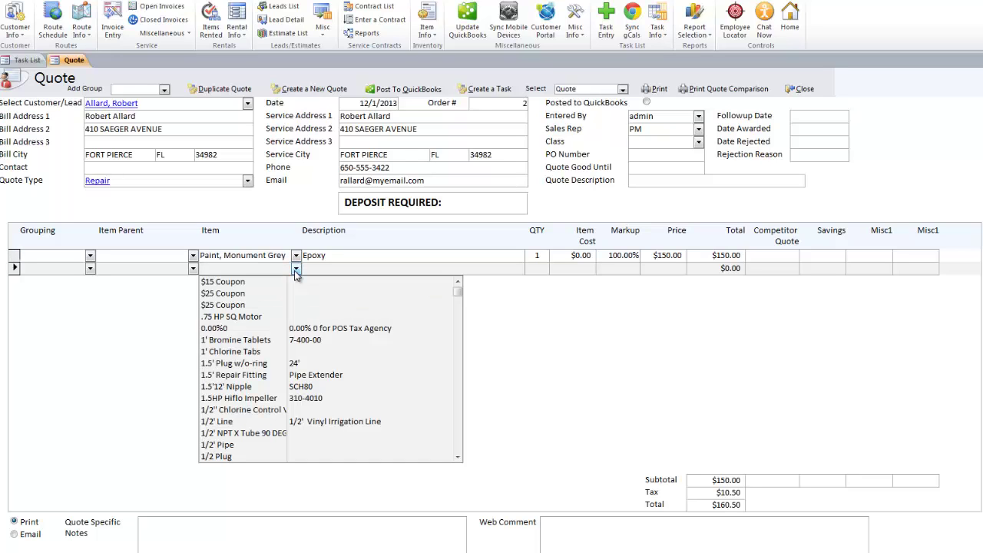
click(296, 377)
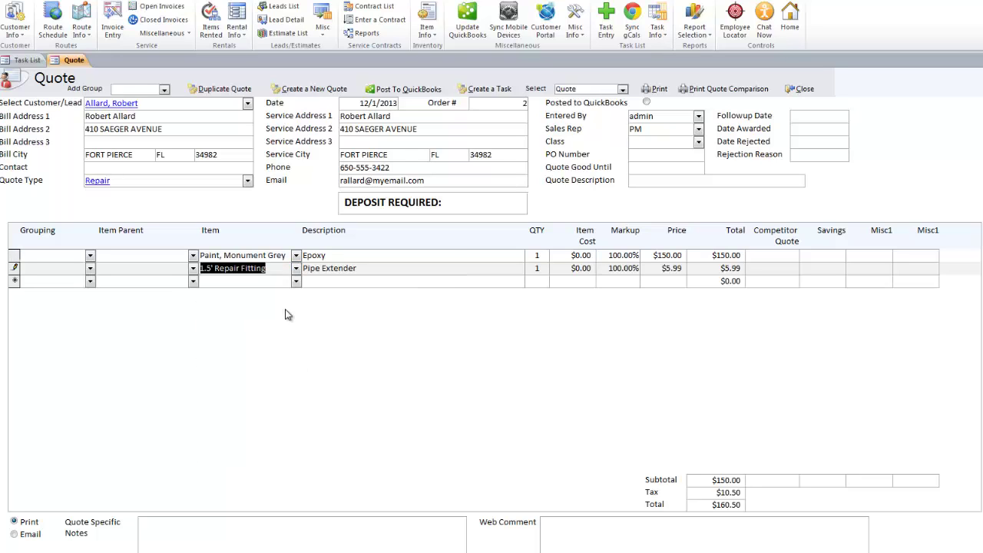
click(390, 266)
text(this is a tes)
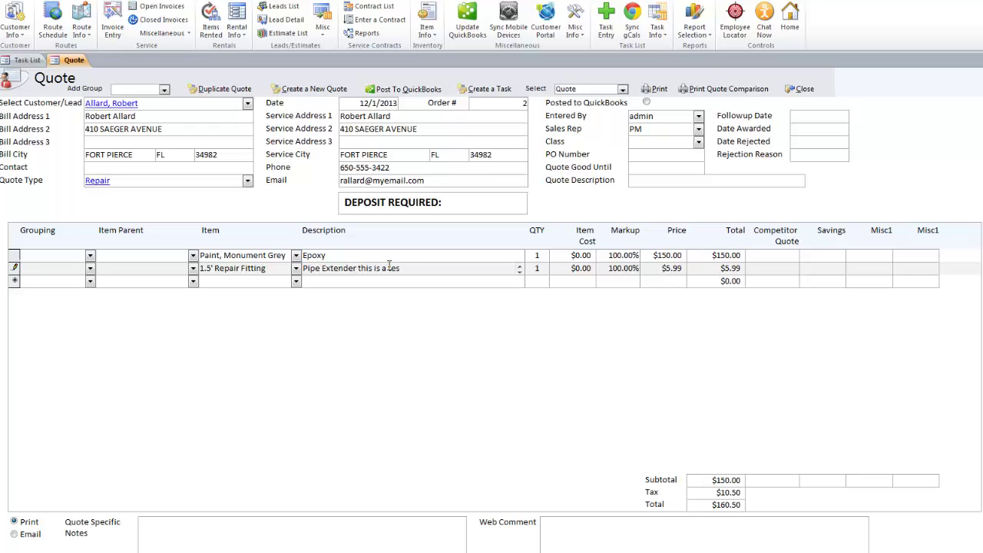
text(t)
Group the first line as Option1 and the second as Option2
click(52, 253)
text(Op)
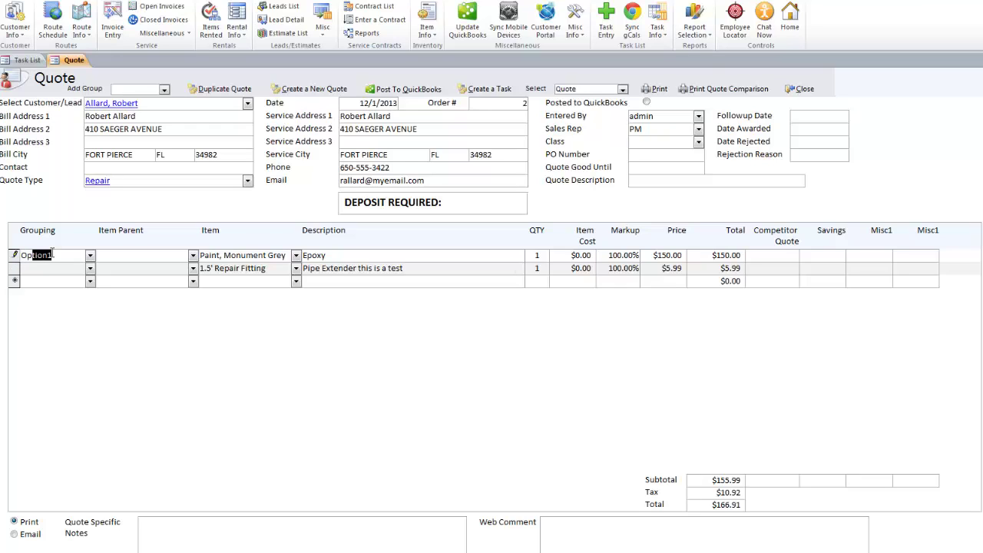
click(52, 267)
text(Option)
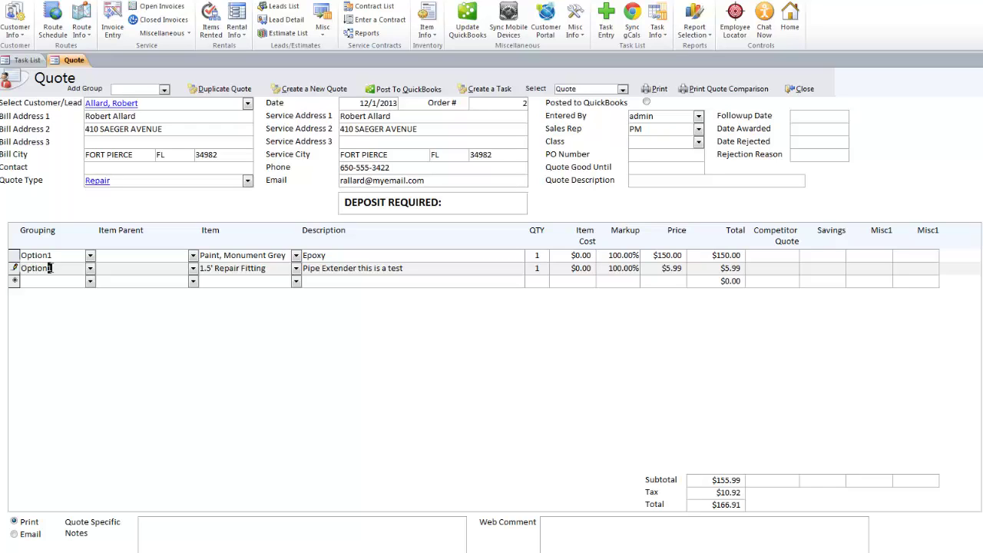
text(2)
click(49, 284)
Enter a $175.00 competitor quote on the paint line, giving $25.00 savings
click(760, 254)
text(175)
key(Tab)
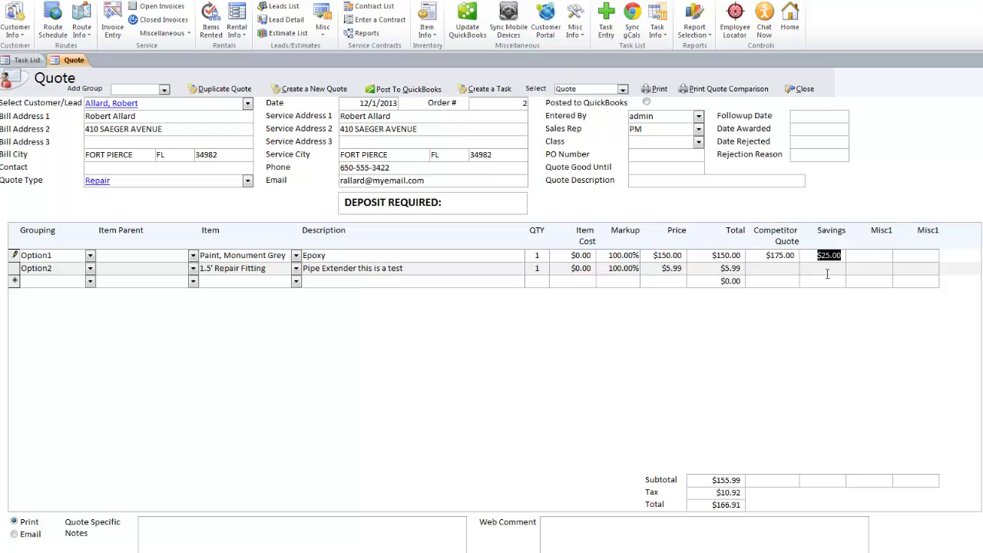
click(778, 268)
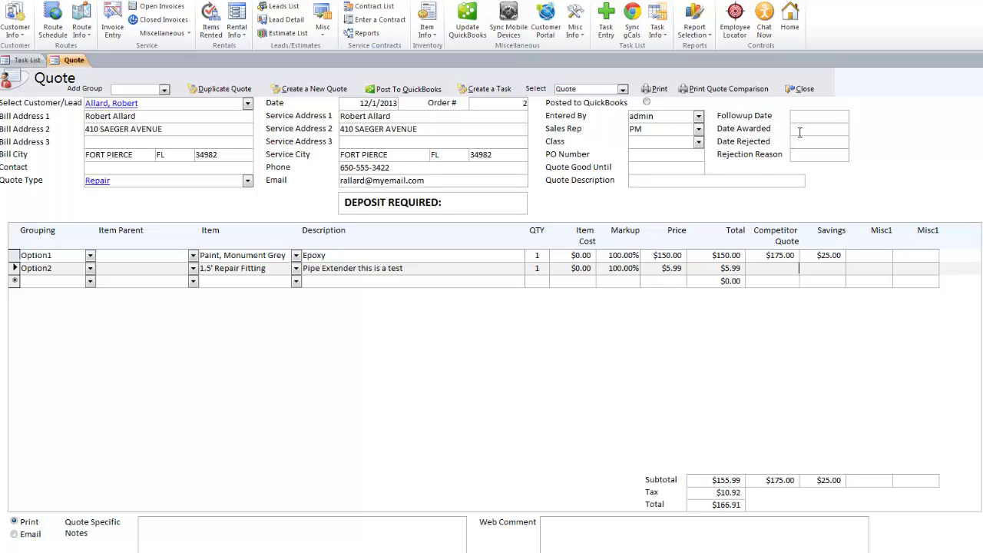
Set the quote's Date Awarded to December 3, 2013 from the calendar
click(832, 127)
click(856, 128)
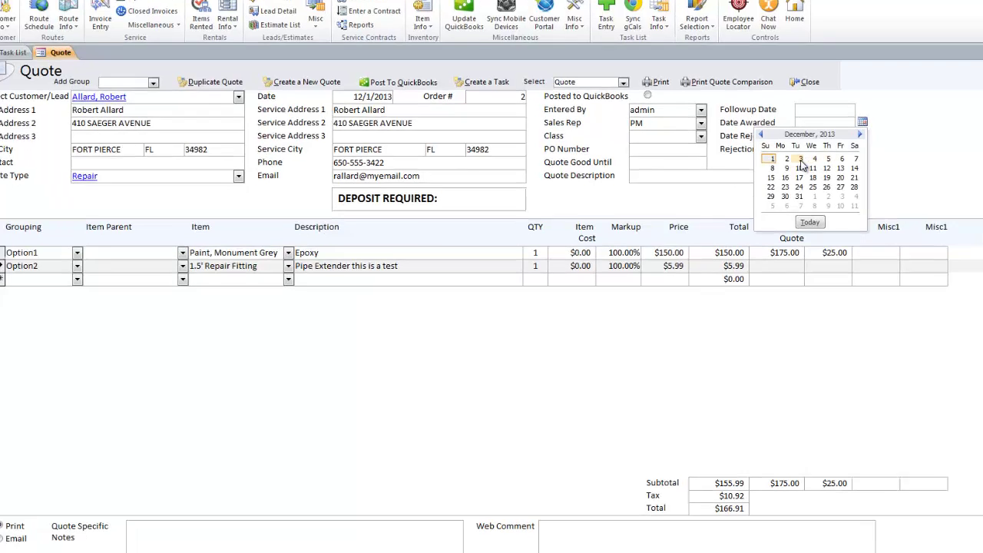
click(800, 159)
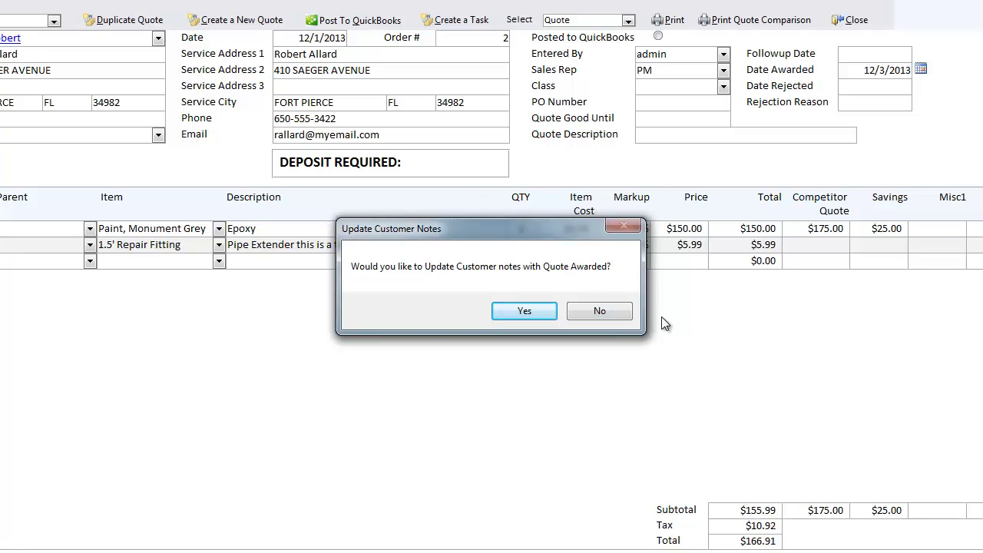
Answer No to updating the customer notes
click(603, 310)
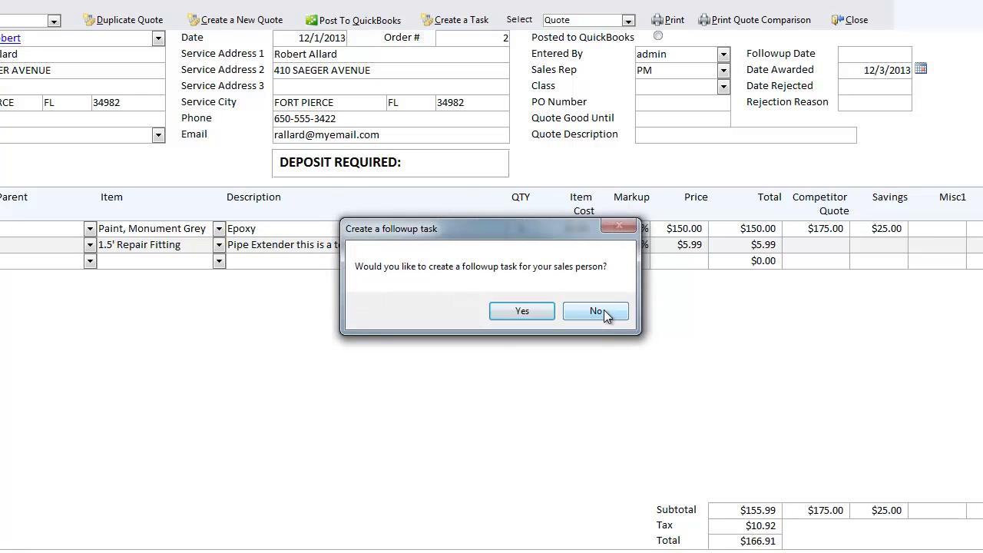